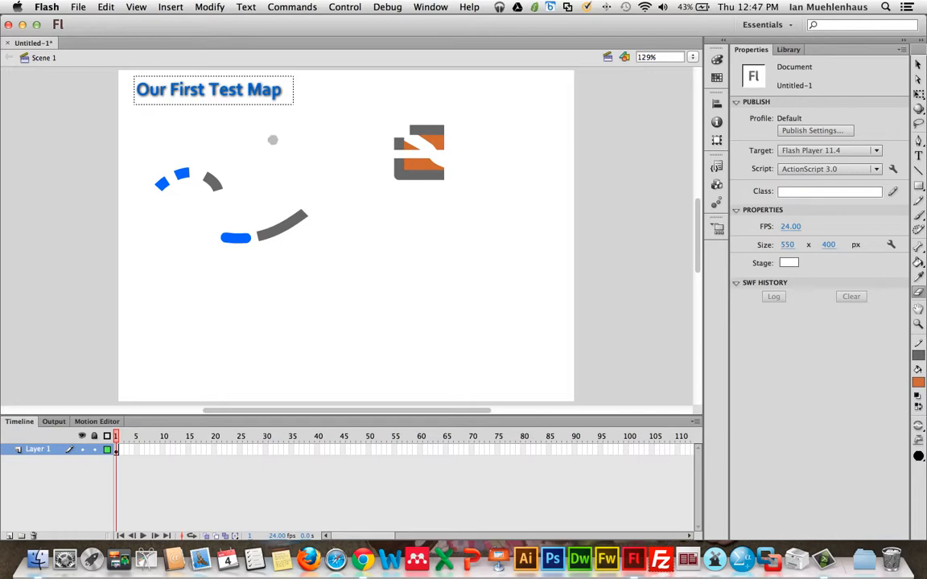
Close the Untitled-1 document without saving its changes.
{"action": "left_click", "coordinate": [79, 8]}
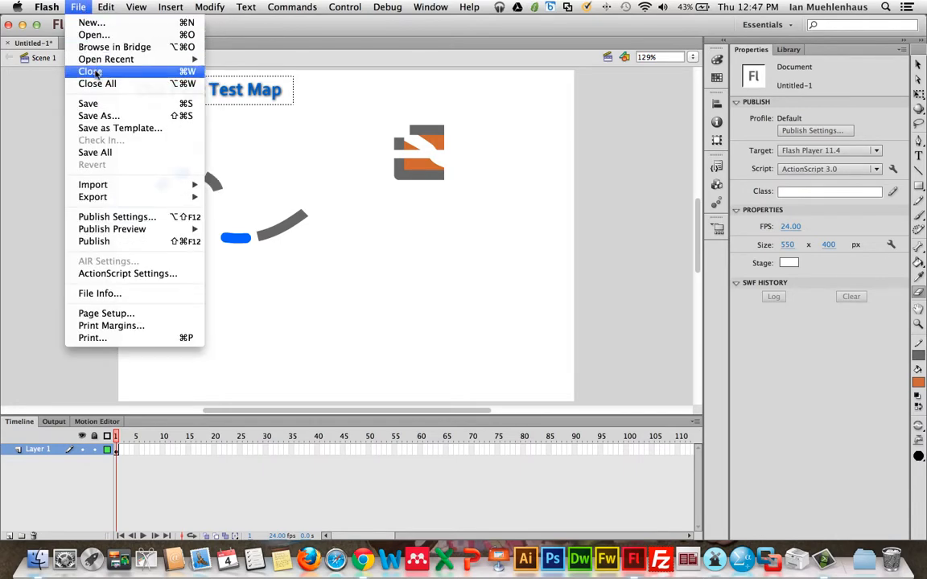
{"action": "left_click", "coordinate": [96, 72]}
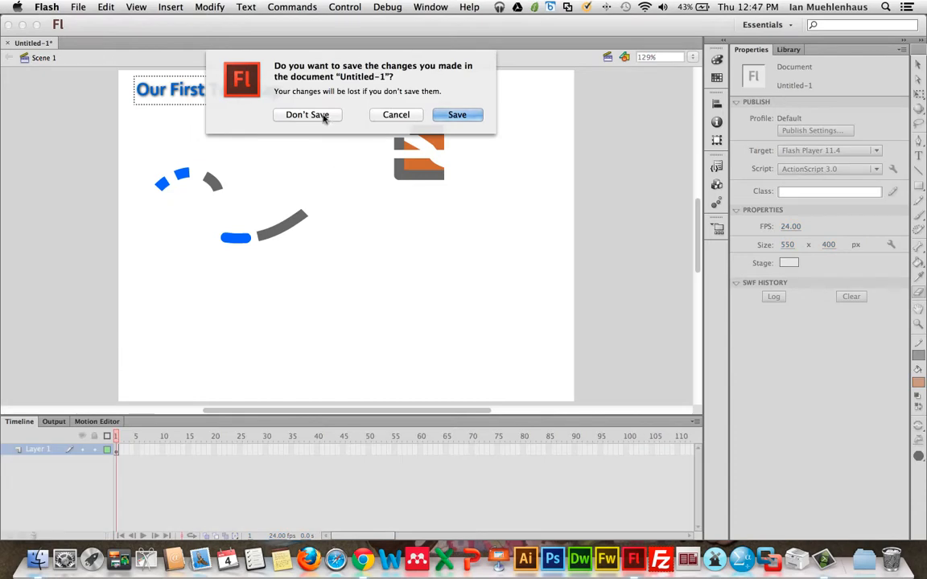
{"action": "left_click", "coordinate": [307, 115]}
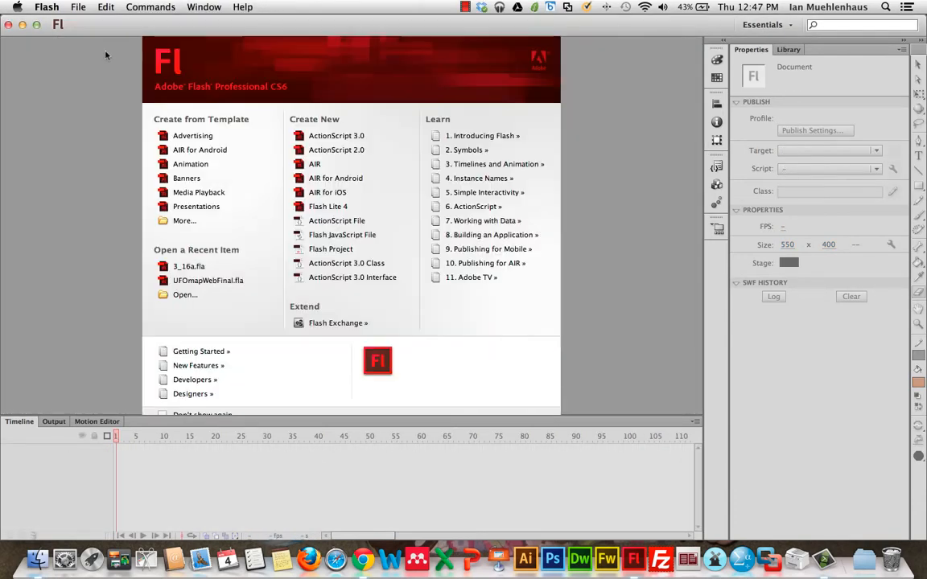
Create a new ActionScript 3.0 document, 550 x 400 px at 24 fps with a white background.
{"action": "left_click", "coordinate": [78, 7]}
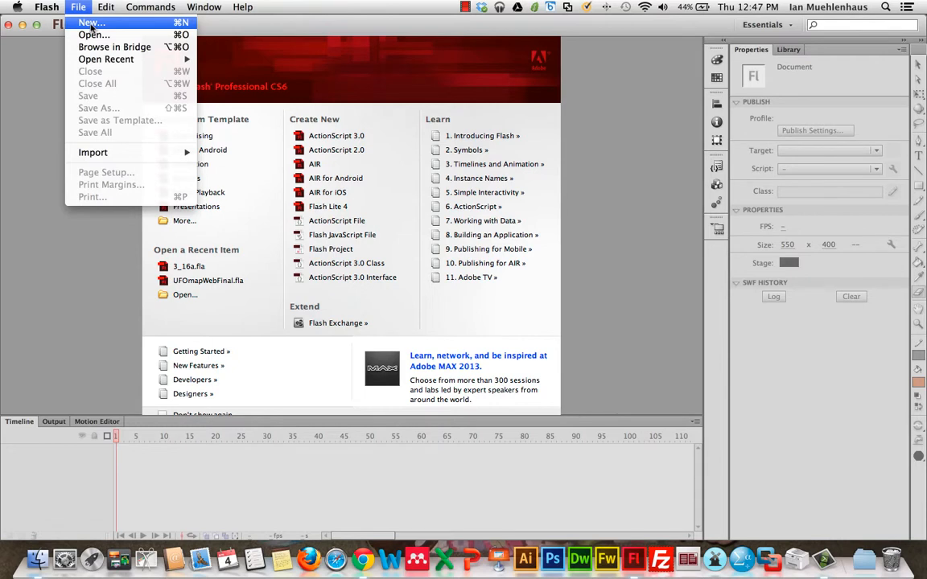
{"action": "left_click", "coordinate": [350, 45]}
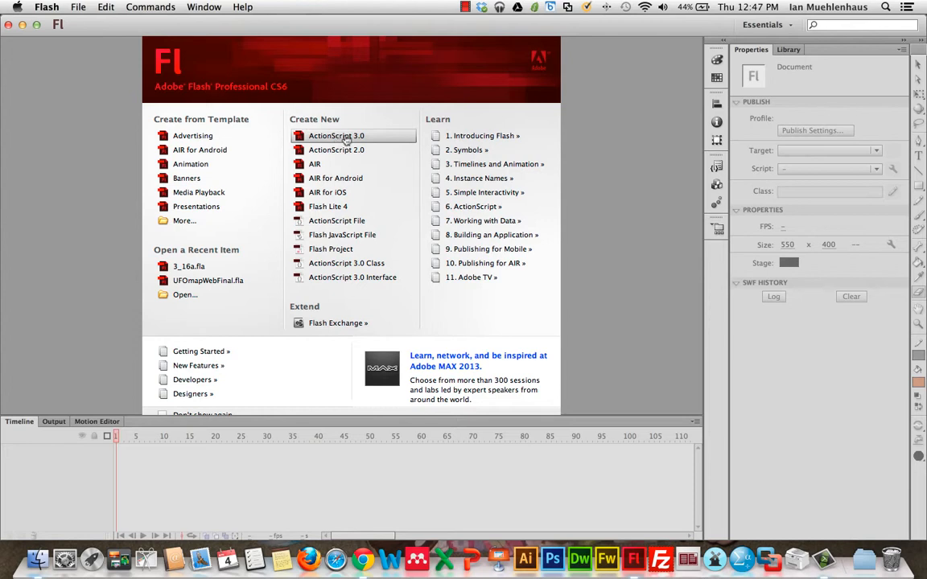
{"action": "left_click", "coordinate": [78, 10]}
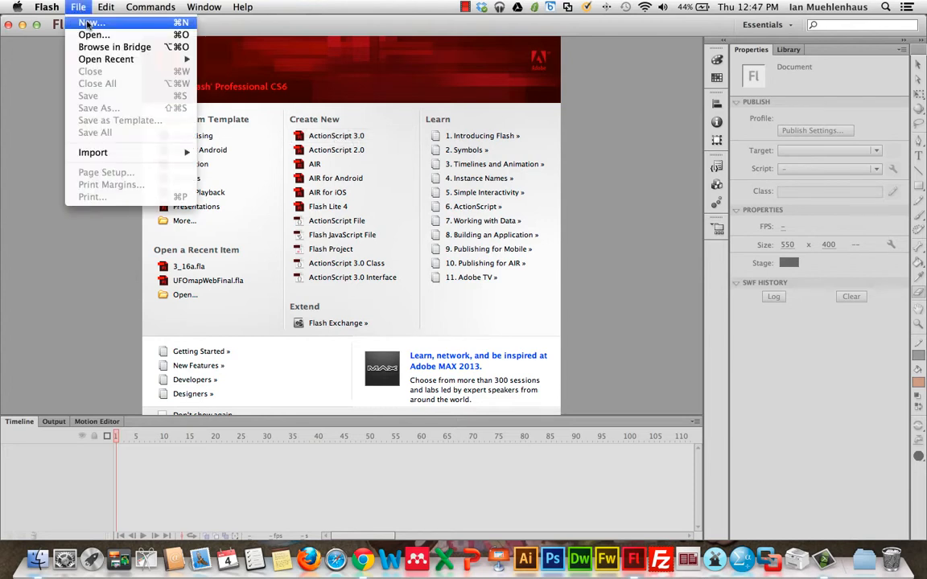
{"action": "left_click", "coordinate": [87, 24]}
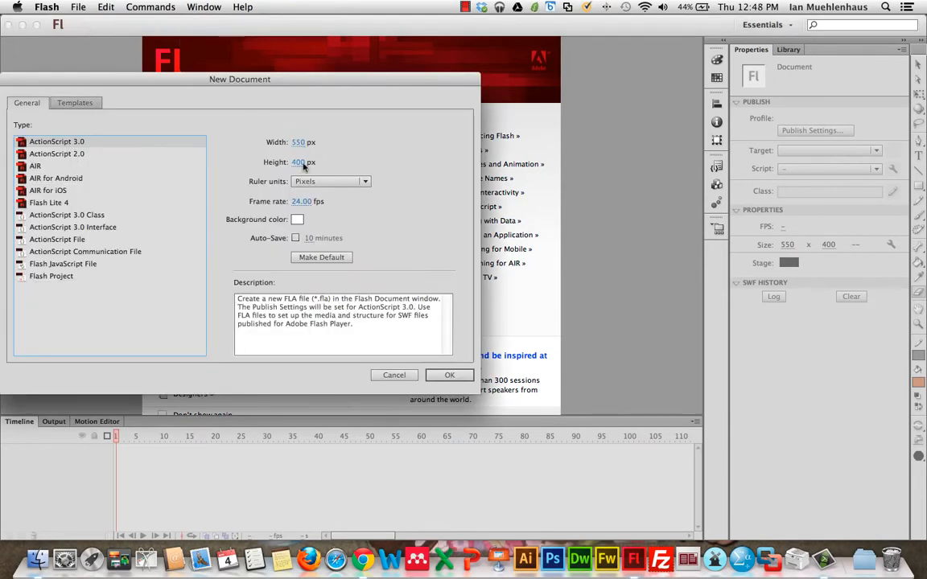
{"action": "left_click_drag", "start_coordinate": [300, 85], "coordinate": [381, 61]}
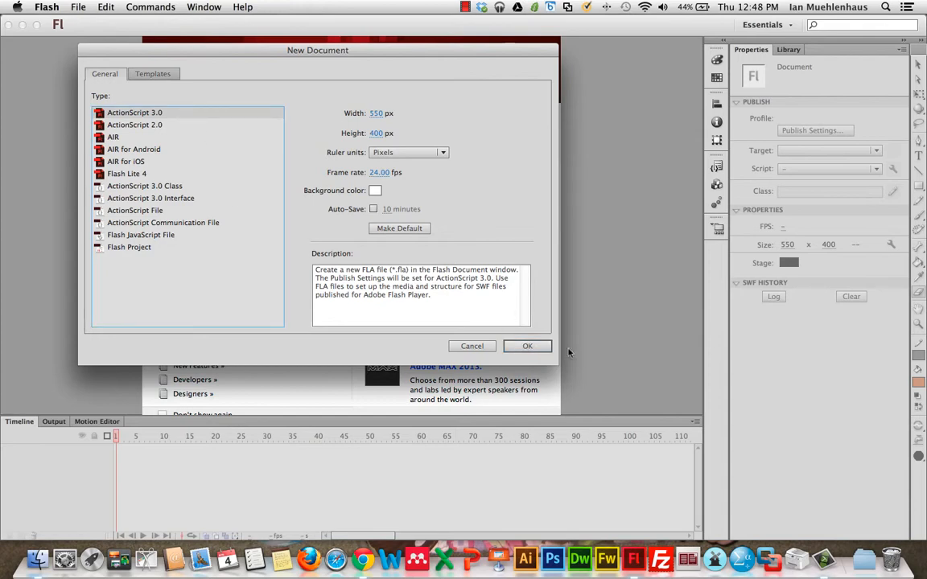
{"action": "left_click", "coordinate": [533, 347]}
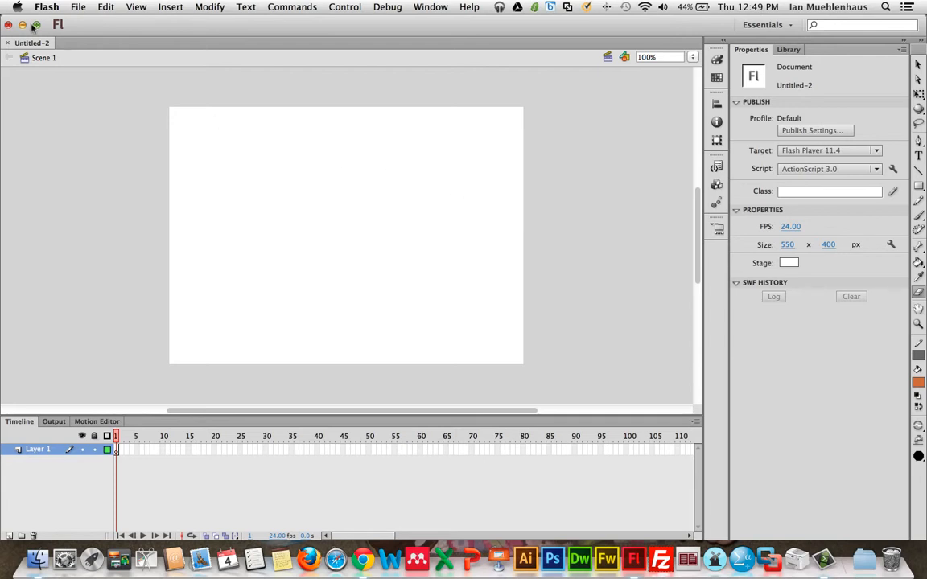
Draw a rectangle with orange fill and a 12-point grey stroke near the stage's upper-left corner.
{"action": "left_click", "coordinate": [918, 66]}
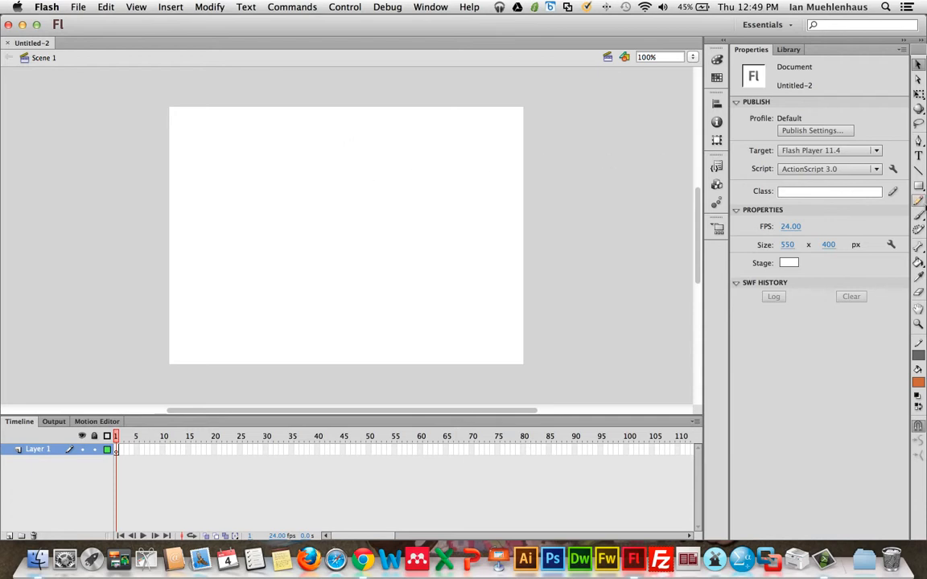
{"action": "left_click", "coordinate": [918, 185]}
{"action": "left_click_drag", "start_coordinate": [201, 142], "coordinate": [268, 194]}
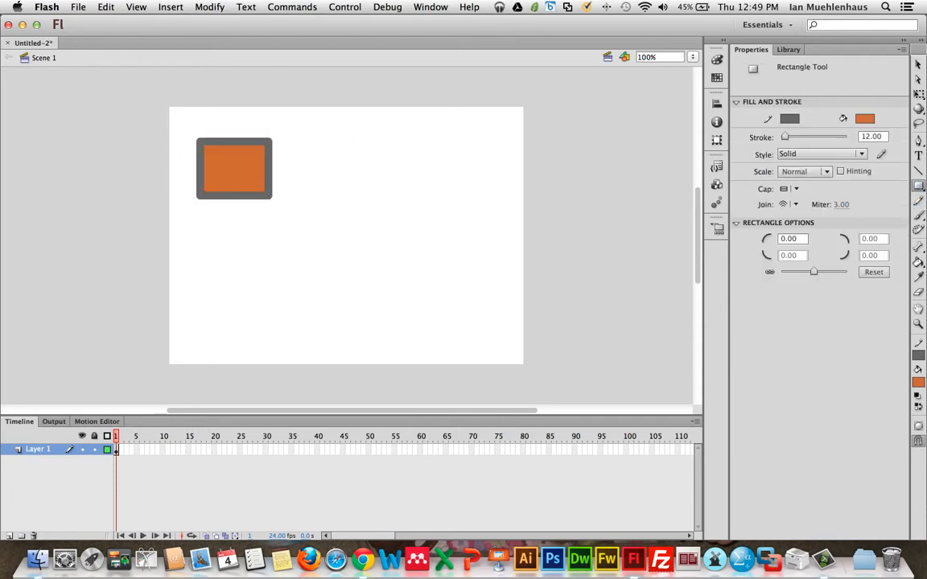
{"action": "key", "text": "v"}
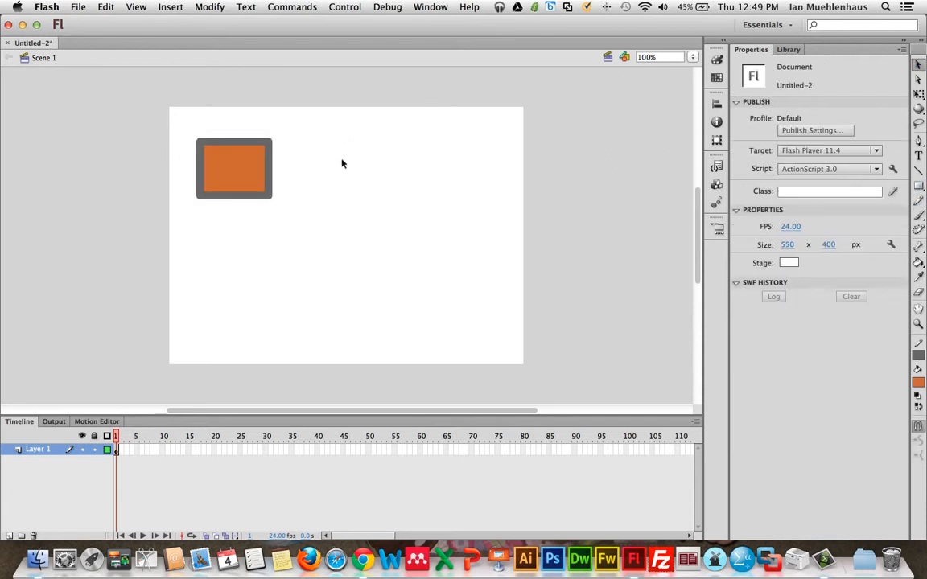
Select the rectangle's fill and outline together and reduce the stroke thickness to 5.66.
{"action": "double_click", "coordinate": [227, 170]}
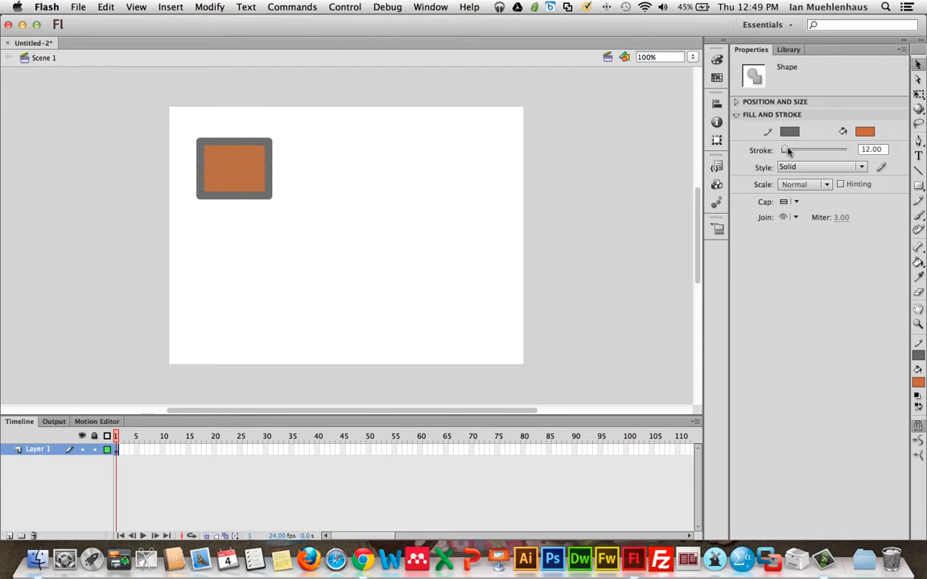
{"action": "left_click_drag", "start_coordinate": [785, 149], "coordinate": [784, 151]}
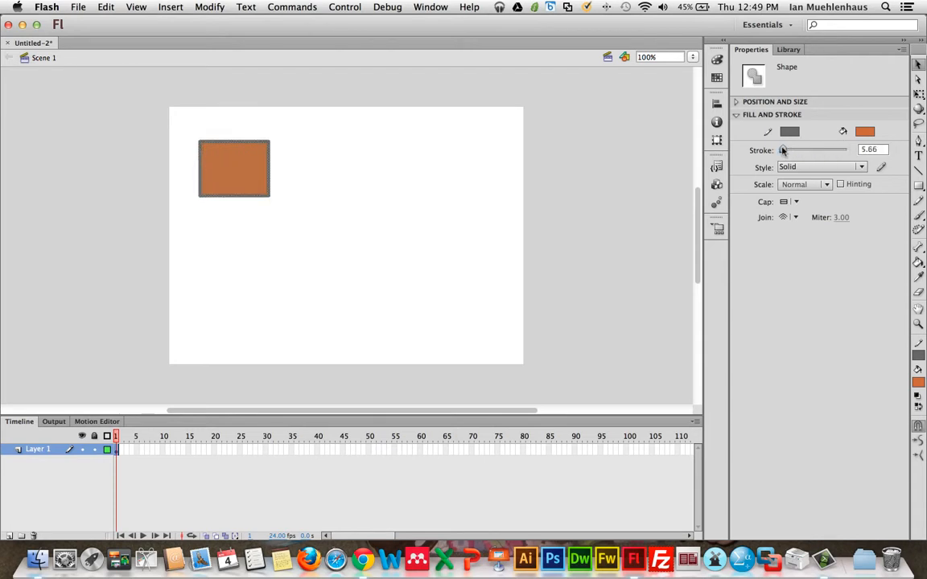
{"action": "left_click", "coordinate": [294, 161]}
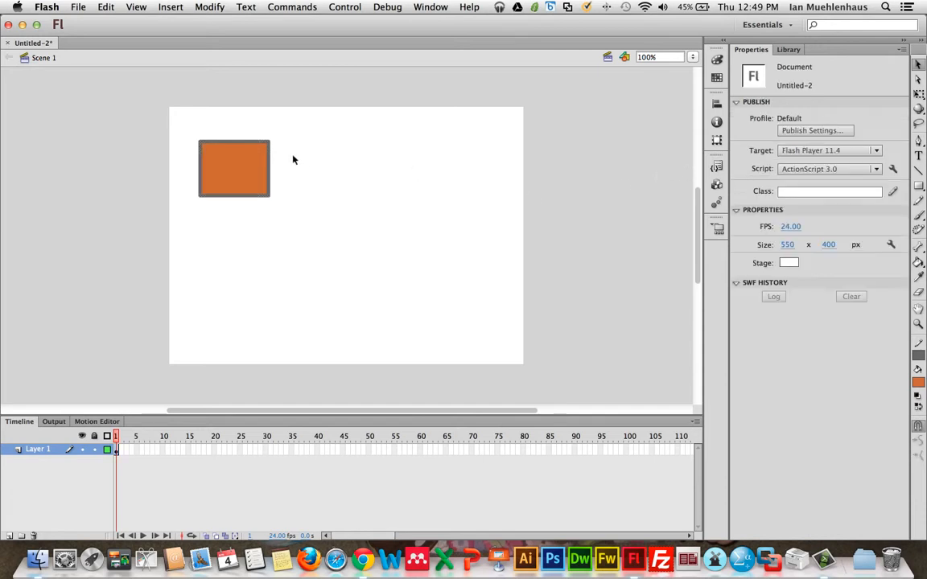
Try medium grey and light grey #CCCCCC as the stage colour, and settle on bright blue #00CCFF.
{"action": "left_click", "coordinate": [788, 263]}
{"action": "left_click", "coordinate": [736, 317]}
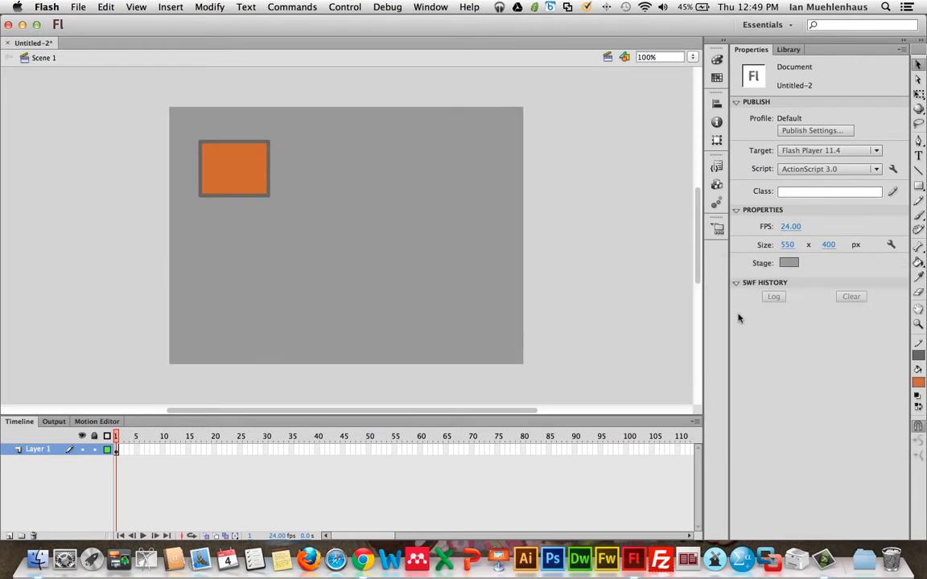
{"action": "left_click", "coordinate": [788, 263]}
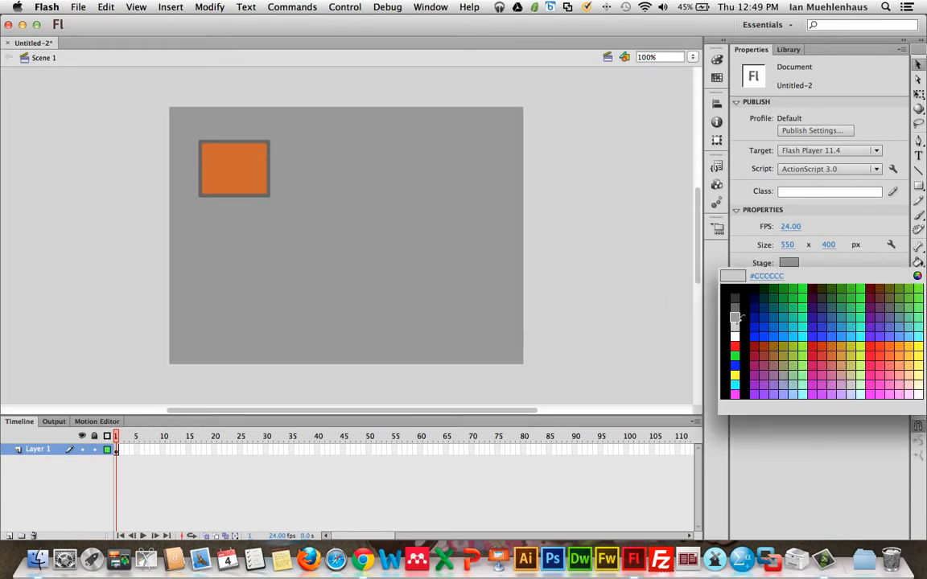
{"action": "left_click", "coordinate": [735, 323]}
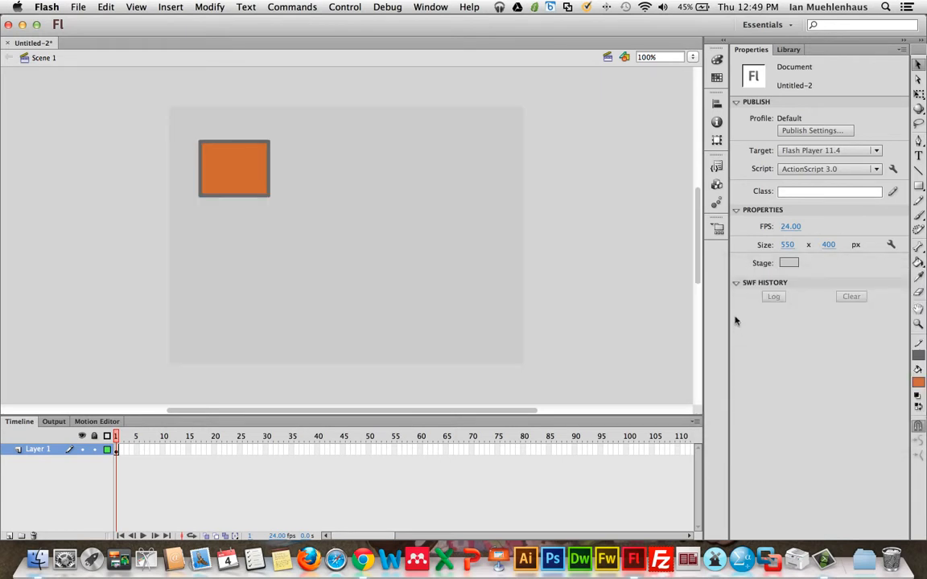
{"action": "left_click", "coordinate": [788, 263]}
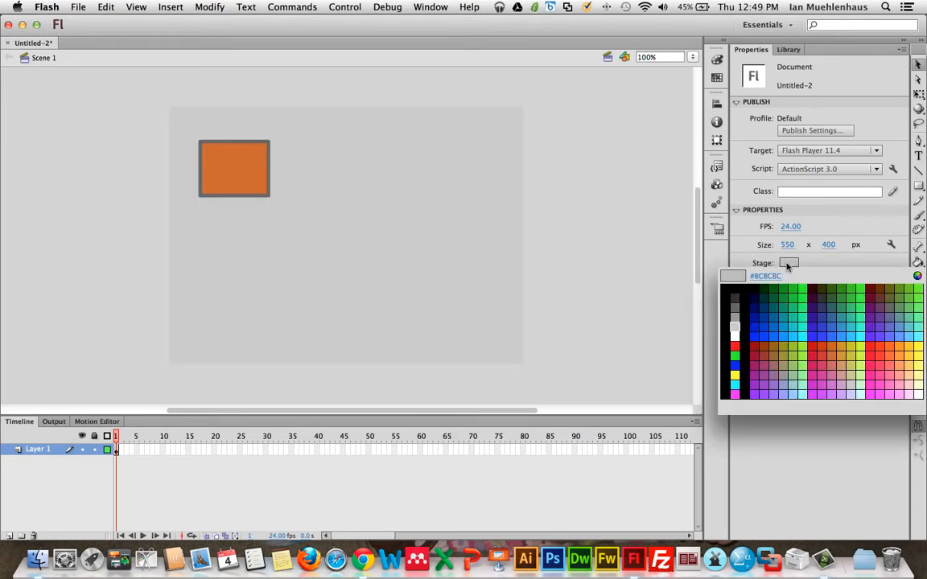
{"action": "left_click", "coordinate": [791, 334]}
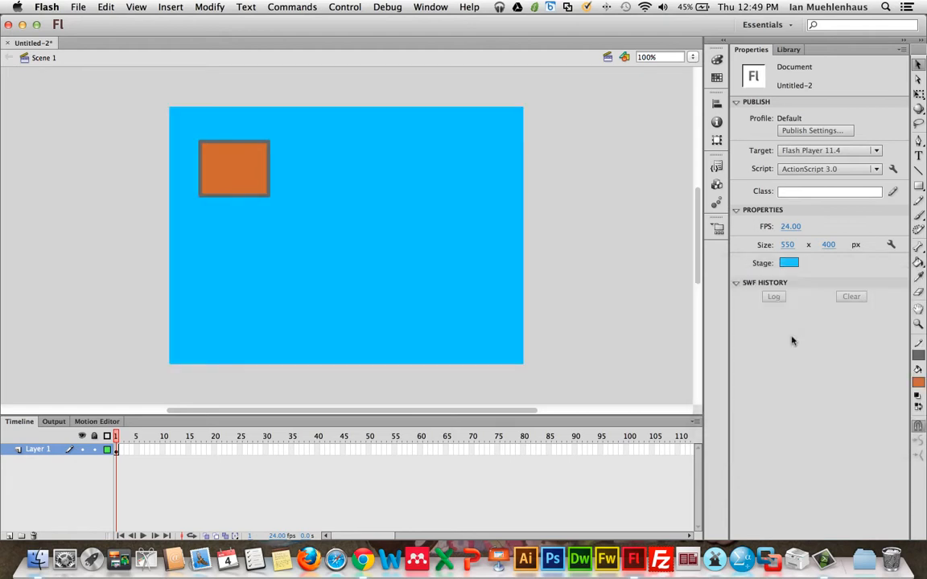
Set the stage size to 600 x 800 px and fit the whole stage in view.
{"action": "left_click", "coordinate": [787, 246]}
{"action": "left_click_drag", "start_coordinate": [795, 244], "coordinate": [906, 245]}
{"action": "left_click_drag", "start_coordinate": [832, 244], "coordinate": [876, 244]}
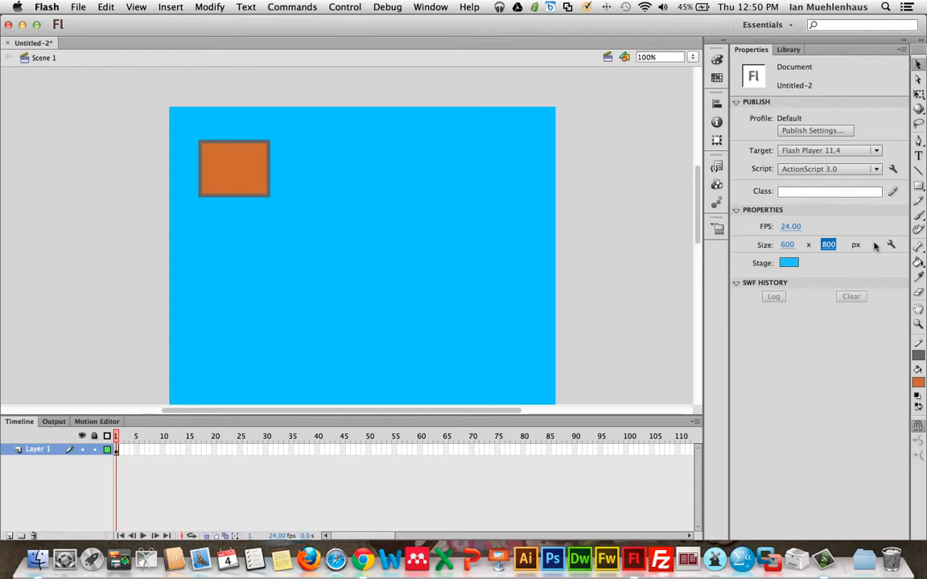
{"action": "type", "text": "2"}
{"action": "key", "text": "BackSpace"}
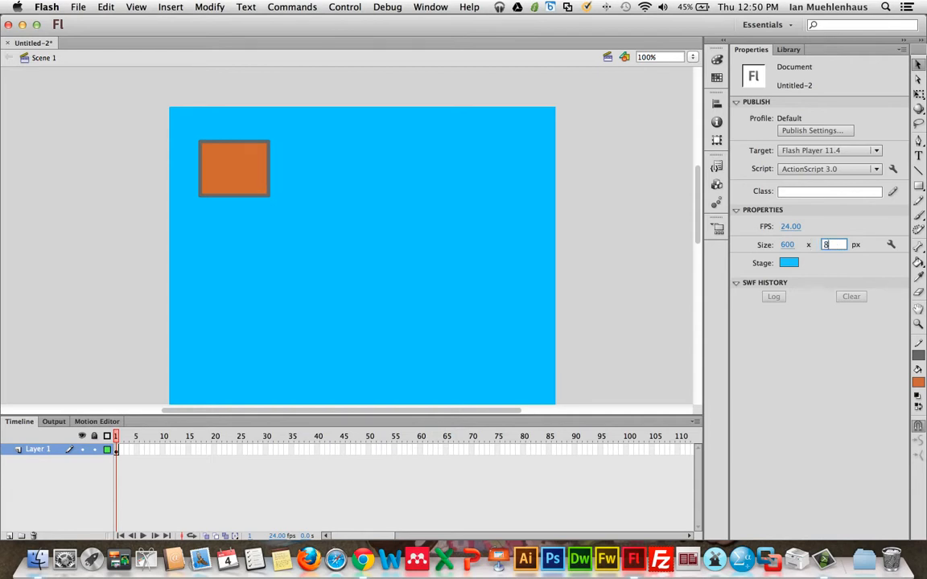
{"action": "type", "text": "800"}
{"action": "left_click", "coordinate": [618, 154]}
{"action": "key", "text": "super+2"}
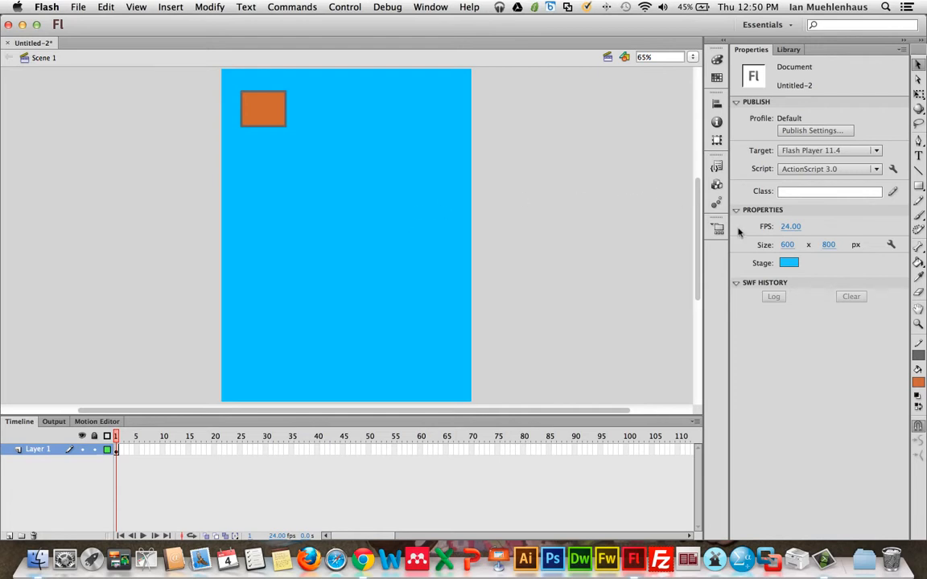
Match the stage dimensions to its contents in the document settings.
{"action": "left_click", "coordinate": [891, 244]}
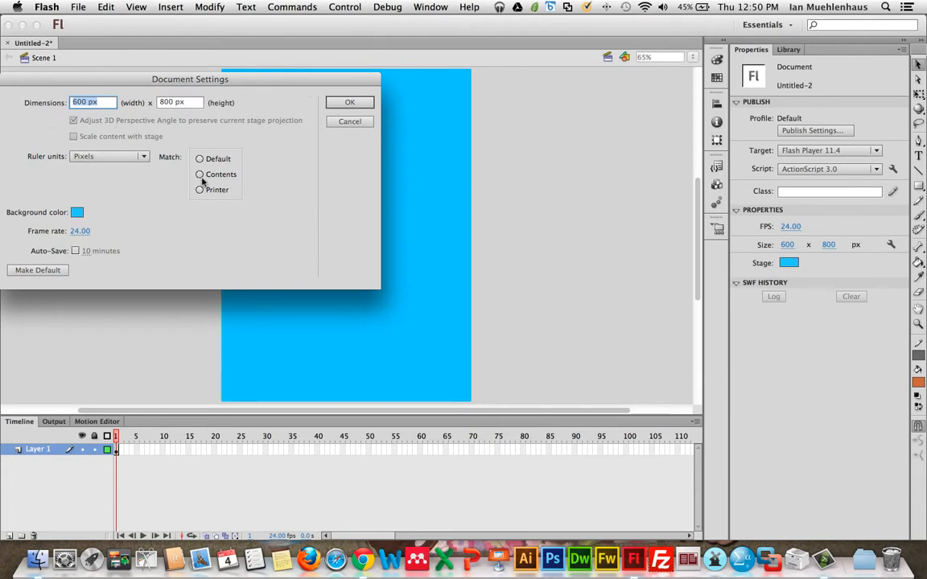
{"action": "left_click_drag", "start_coordinate": [153, 78], "coordinate": [594, 41]}
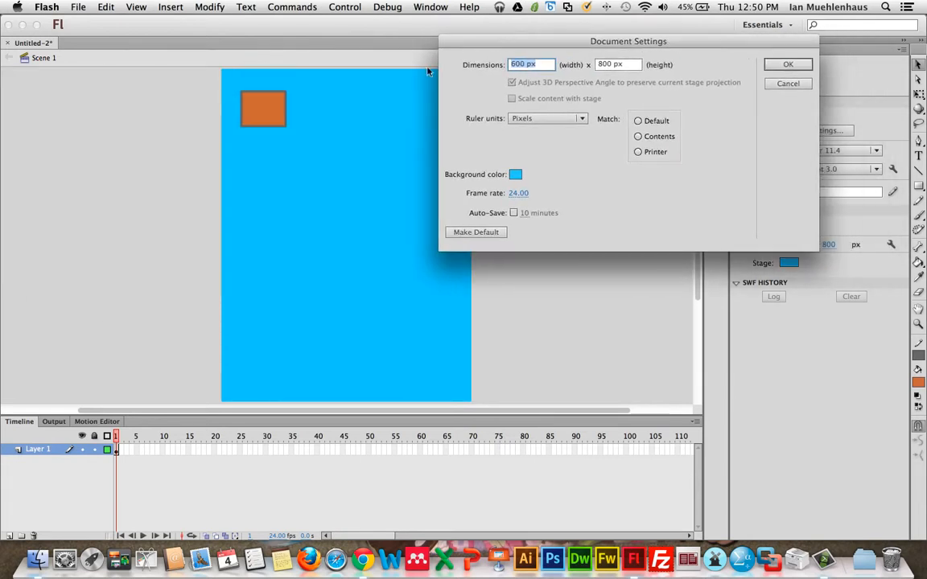
{"action": "left_click", "coordinate": [639, 136]}
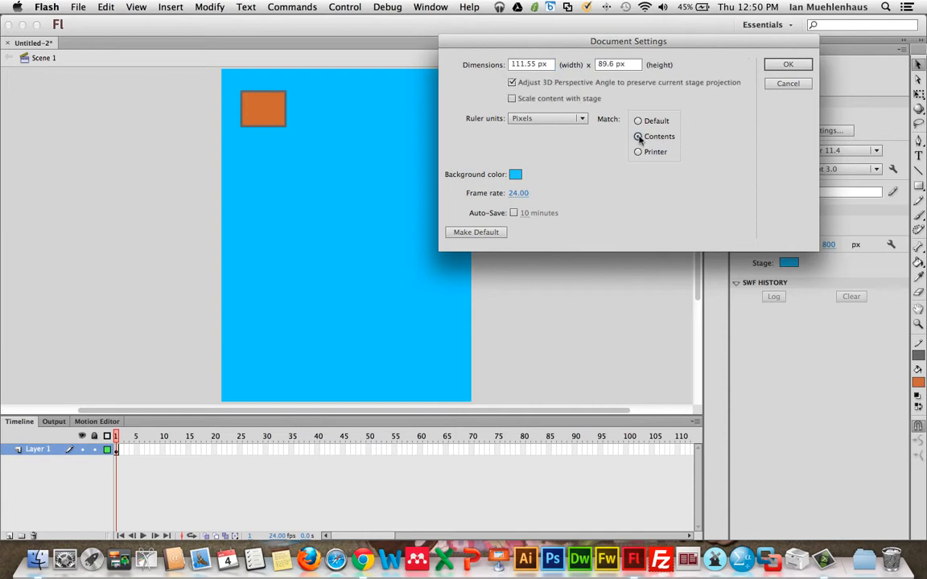
{"action": "left_click", "coordinate": [788, 65]}
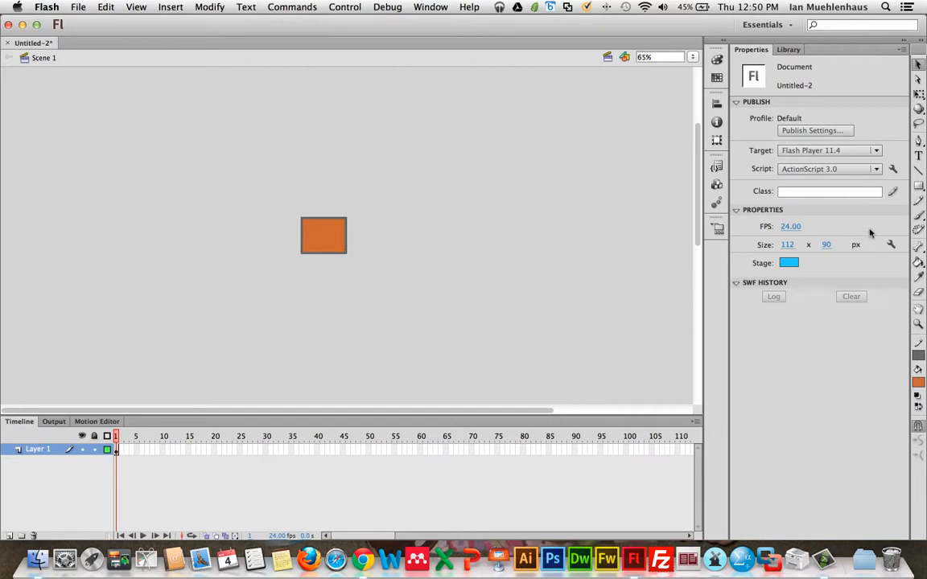
Set the stage width to 800 px and try a height of 9060 px.
{"action": "left_click", "coordinate": [787, 245]}
{"action": "type", "text": "800"}
{"action": "key", "text": "Tab"}
{"action": "type", "text": "8192"}
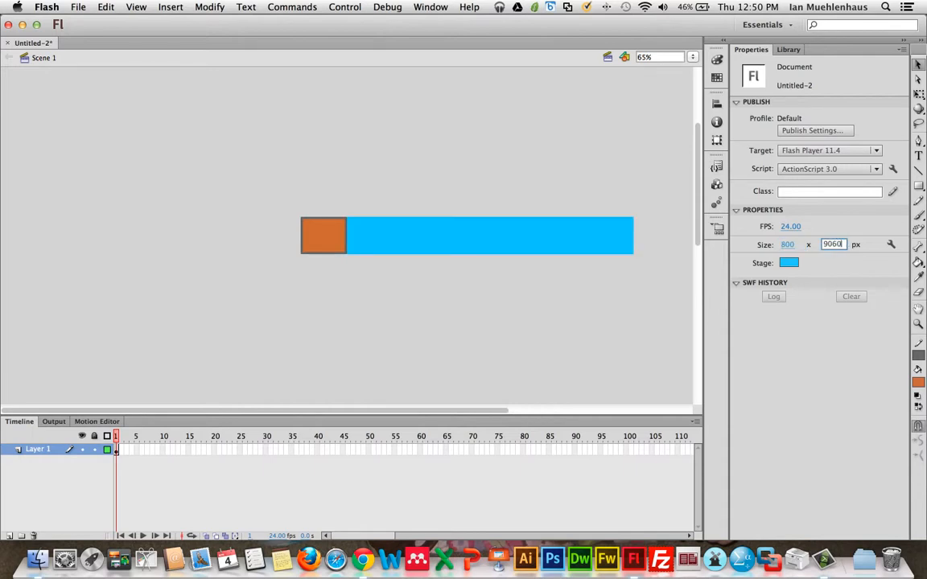
{"action": "key", "text": "Return"}
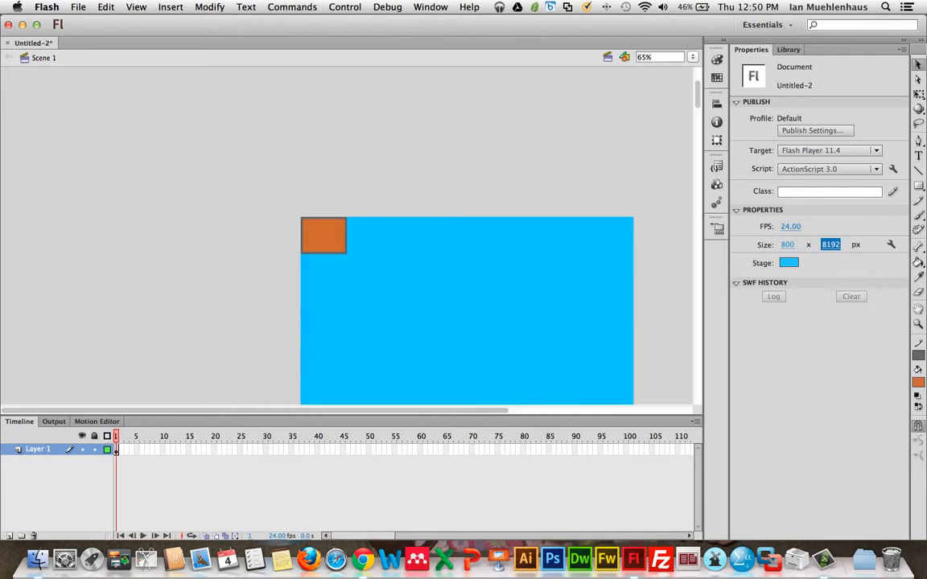
Set the stage height to 600 px.
{"action": "left_click", "coordinate": [834, 244]}
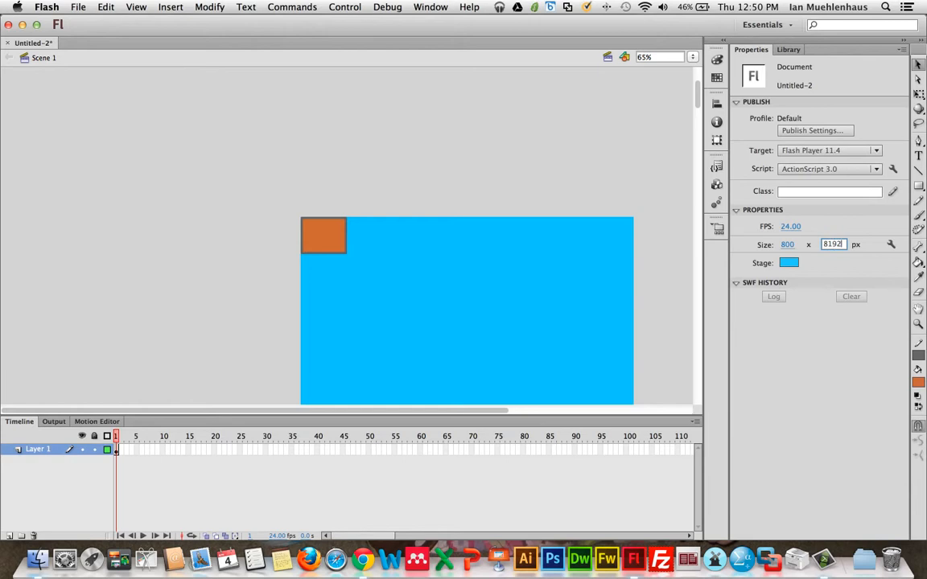
{"action": "key", "text": "BackSpace"}
{"action": "key", "text": "BackSpace"}
{"action": "key", "text": "BackSpace"}
{"action": "key", "text": "Return"}
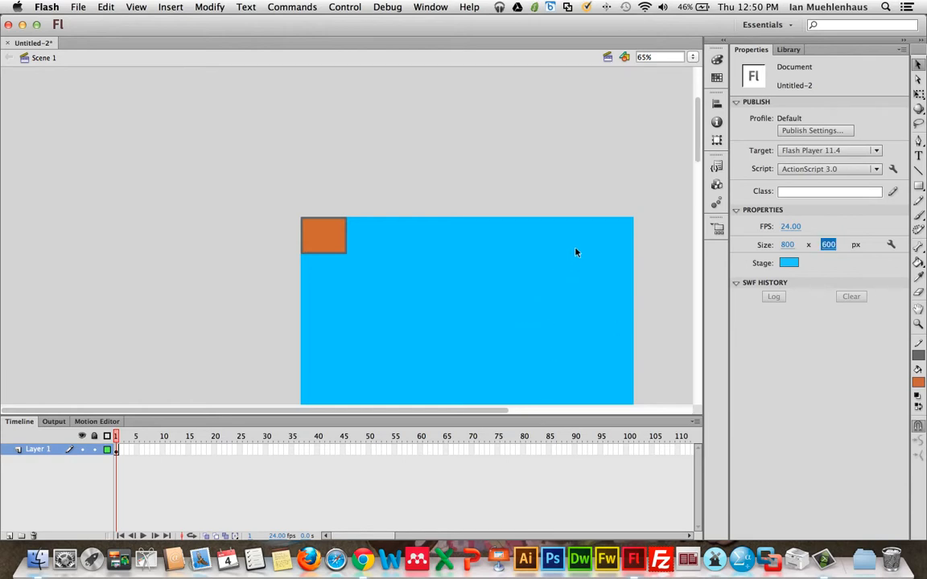
{"action": "left_click", "coordinate": [495, 194]}
Change the stage colour to white.
{"action": "key", "text": "space"}
{"action": "left_click_drag", "start_coordinate": [542, 314], "coordinate": [390, 213]}
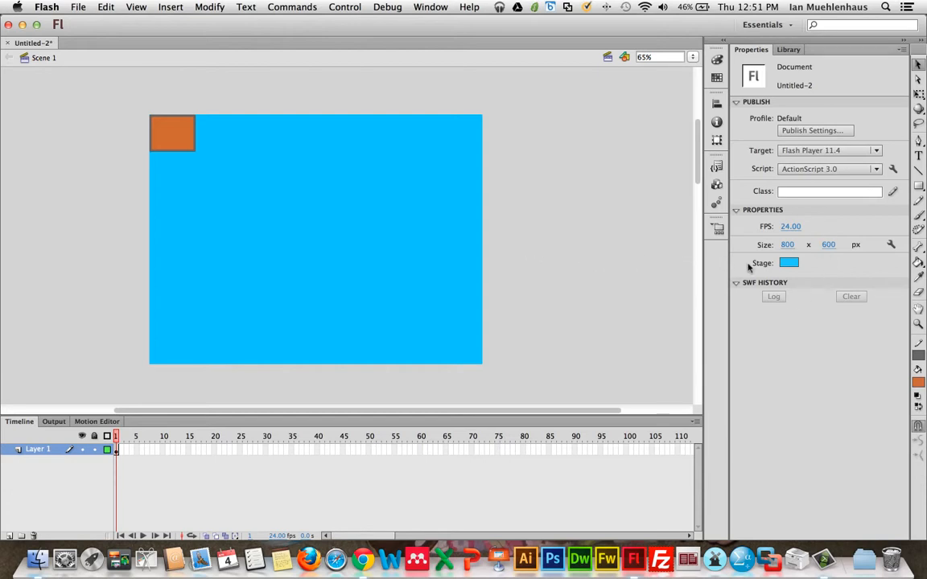
{"action": "left_click", "coordinate": [789, 263]}
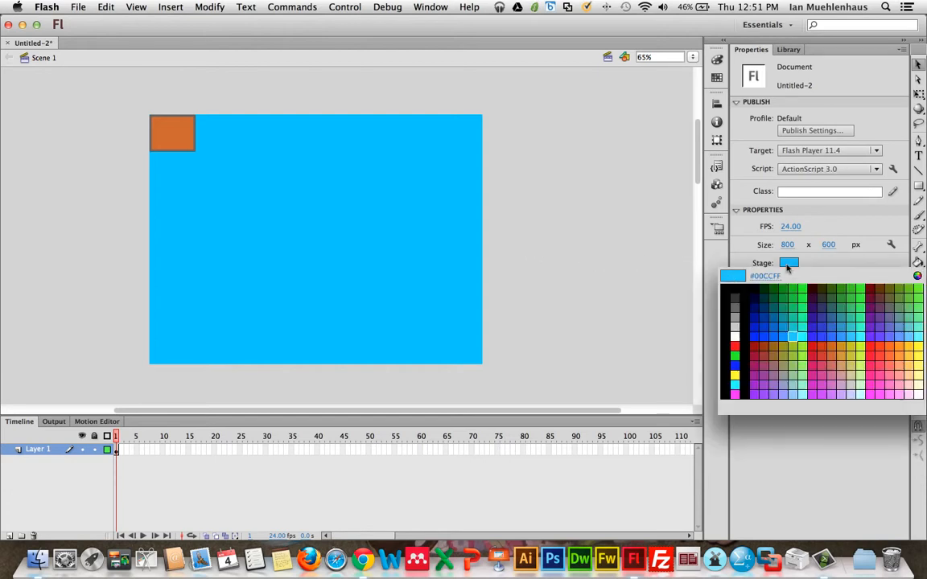
{"action": "left_click", "coordinate": [734, 336]}
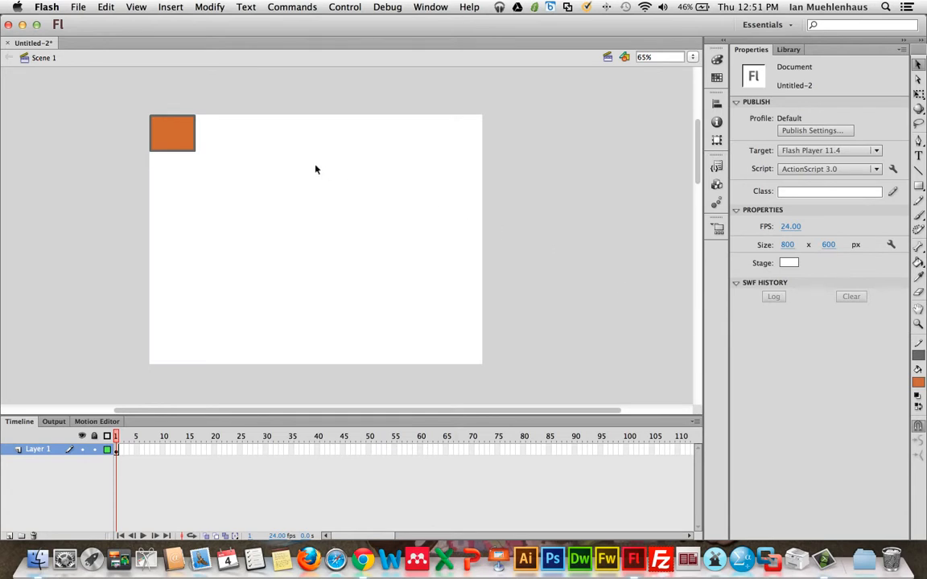
Move only the rectangle's orange fill down and to the right, out of its grey outline.
{"action": "left_click", "coordinate": [162, 135]}
{"action": "key", "text": "Escape"}
{"action": "left_click", "coordinate": [182, 137]}
{"action": "left_click_drag", "start_coordinate": [178, 139], "coordinate": [211, 157]}
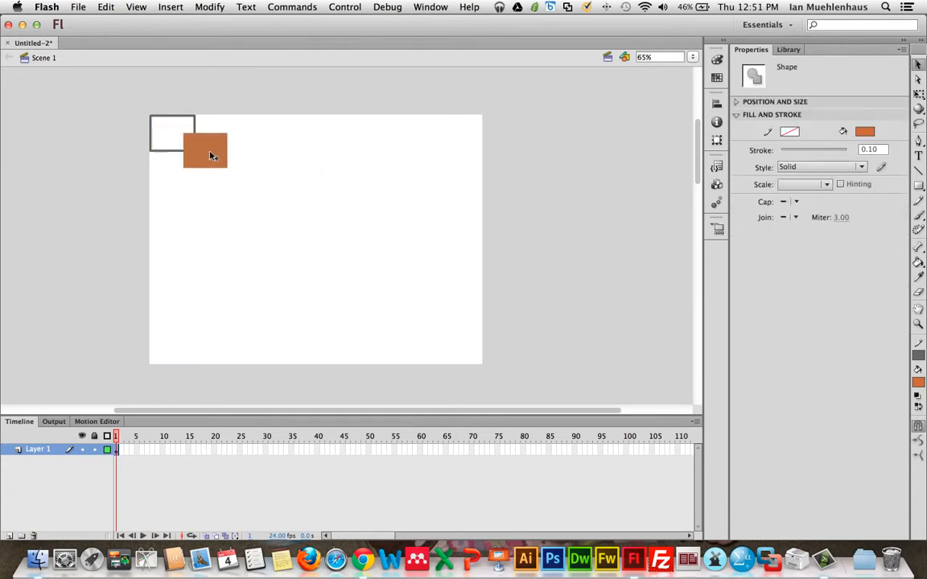
Deselect the orange fill over the grey outline's lower-right corner, reselect it and move it clear to the right.
{"action": "left_click", "coordinate": [242, 156]}
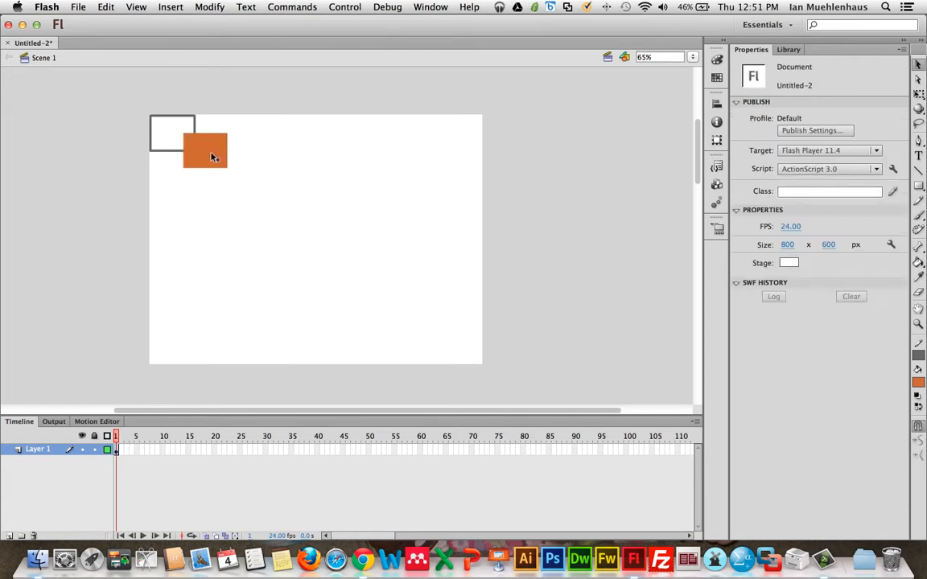
{"action": "key", "text": "z"}
{"action": "left_click_drag", "start_coordinate": [122, 83], "coordinate": [253, 197]}
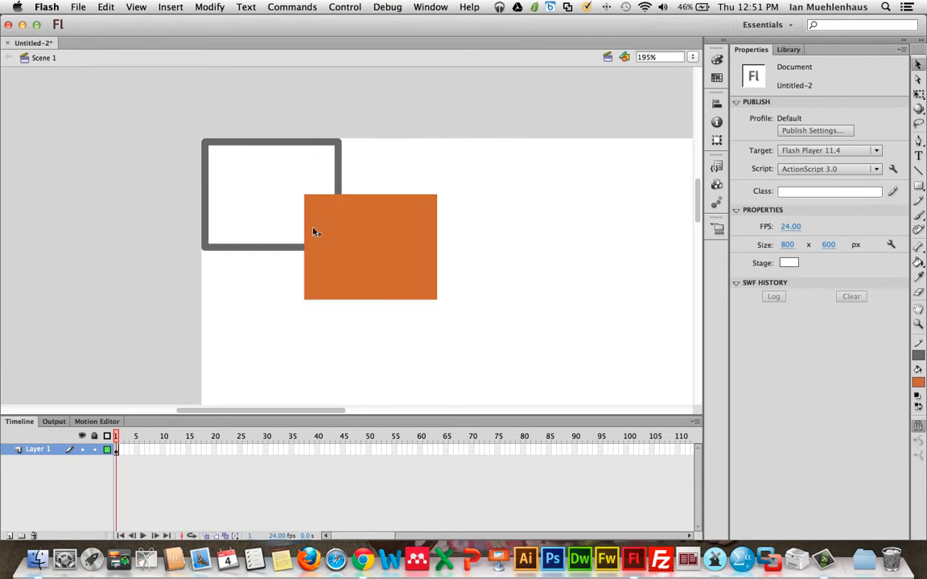
{"action": "left_click", "coordinate": [372, 266]}
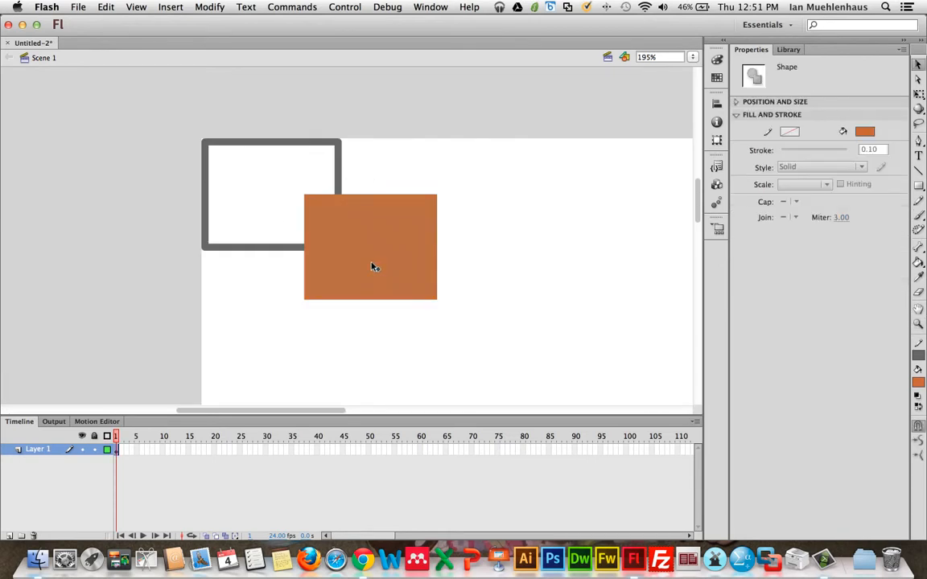
{"action": "left_click_drag", "start_coordinate": [373, 266], "coordinate": [455, 249]}
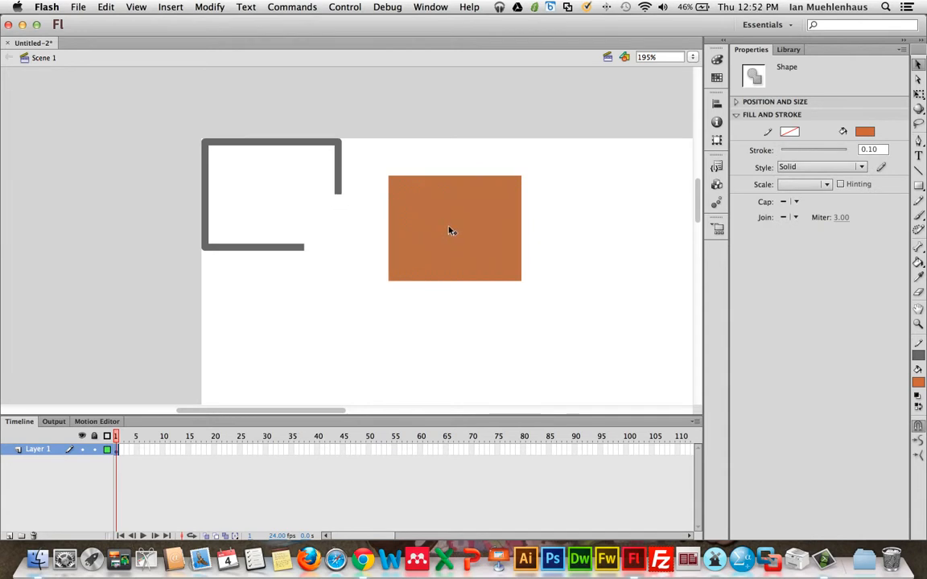
Drop the orange fill over the outline's lower edge, deselect it, and move it away down and to the right.
{"action": "left_click_drag", "start_coordinate": [452, 228], "coordinate": [287, 283]}
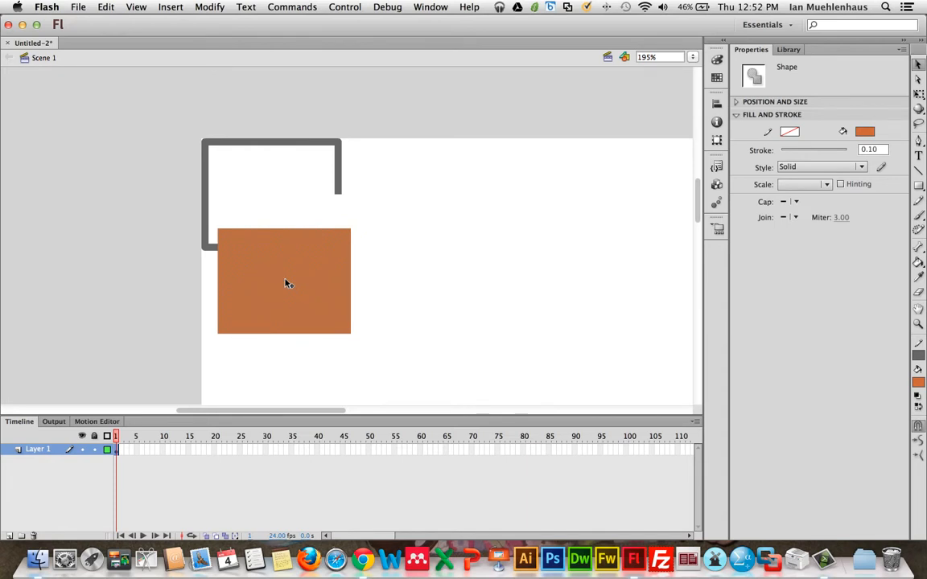
{"action": "left_click", "coordinate": [379, 279]}
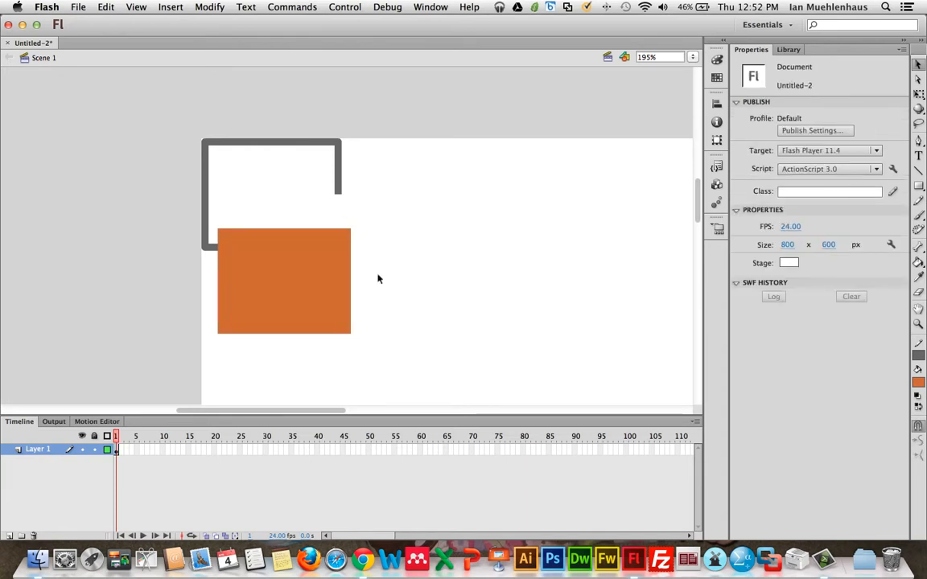
{"action": "left_click", "coordinate": [313, 272]}
{"action": "left_click_drag", "start_coordinate": [313, 272], "coordinate": [441, 294]}
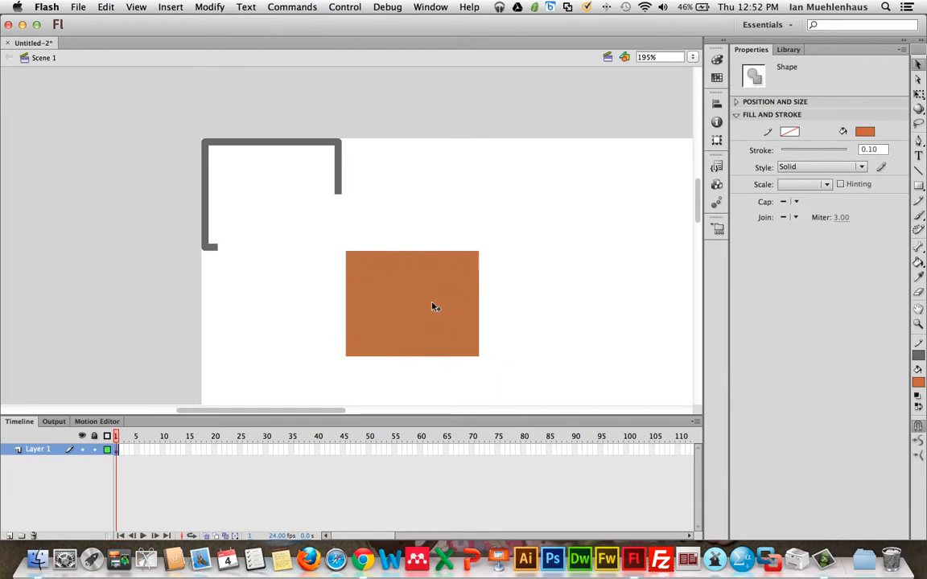
Place the orange fill across the outline's left part, deselect it, and move it back to the right beneath the remaining stroke.
{"action": "left_click_drag", "start_coordinate": [433, 307], "coordinate": [311, 276]}
{"action": "left_click", "coordinate": [347, 278]}
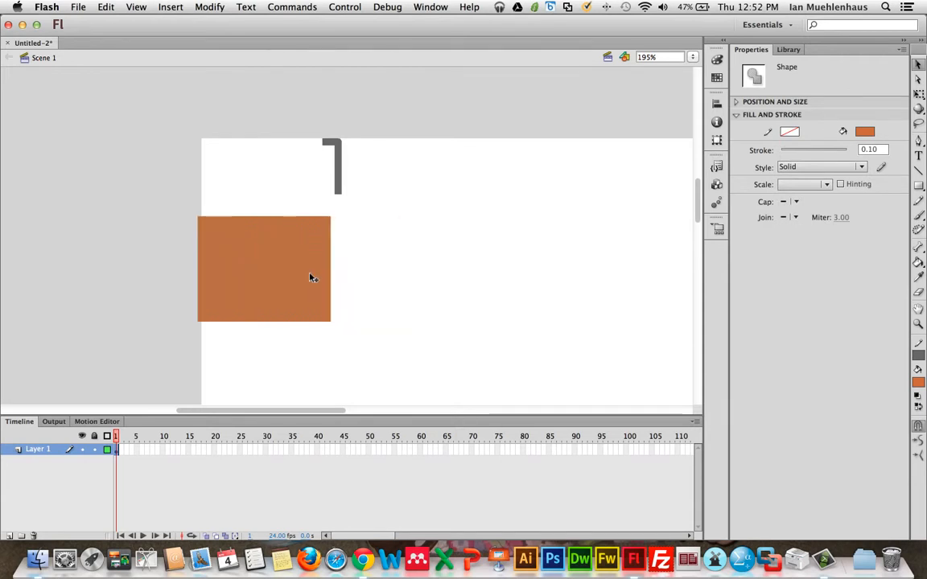
{"action": "left_click", "coordinate": [392, 262]}
{"action": "left_click_drag", "start_coordinate": [280, 263], "coordinate": [326, 265]}
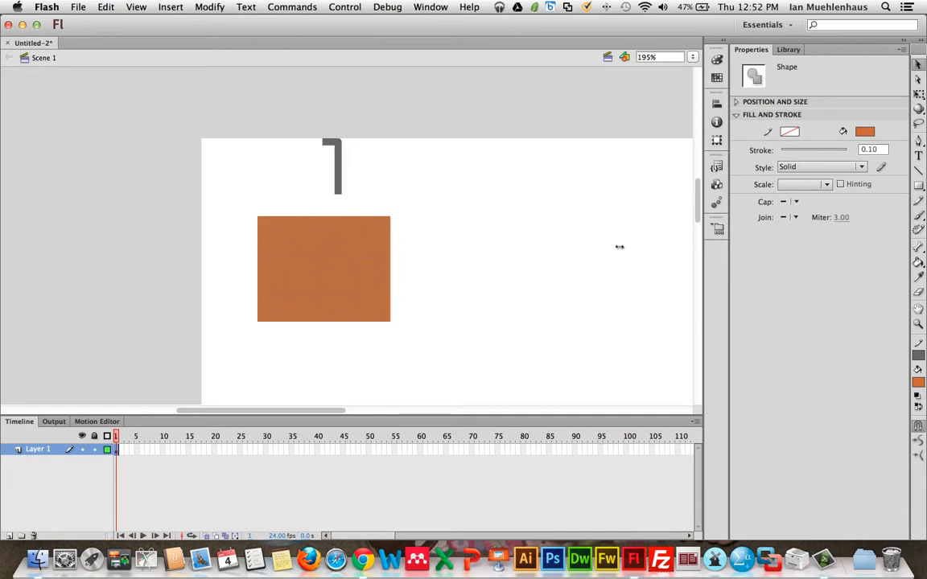
Delete the leftover grey stroke and outline the orange fill with a solid grey 5.65 stroke using the Ink Bottle tool.
{"action": "left_click", "coordinate": [337, 170]}
{"action": "key", "text": "Delete"}
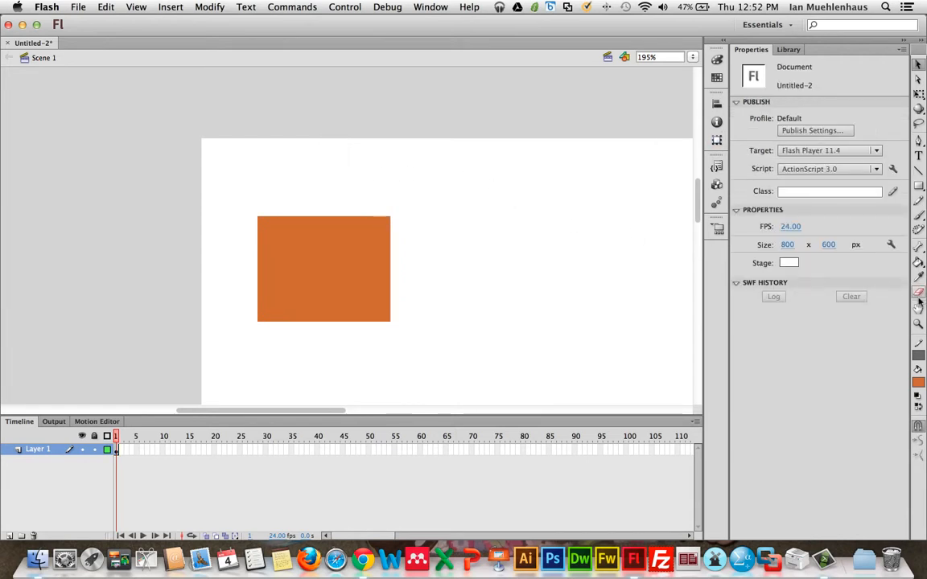
{"action": "left_click", "coordinate": [918, 263]}
{"action": "left_click", "coordinate": [829, 277]}
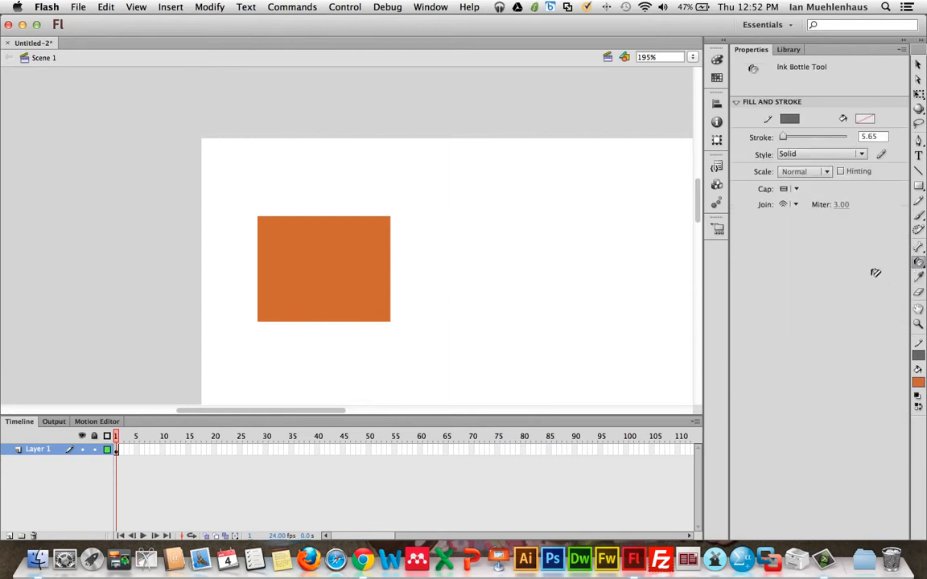
{"action": "left_click", "coordinate": [335, 212]}
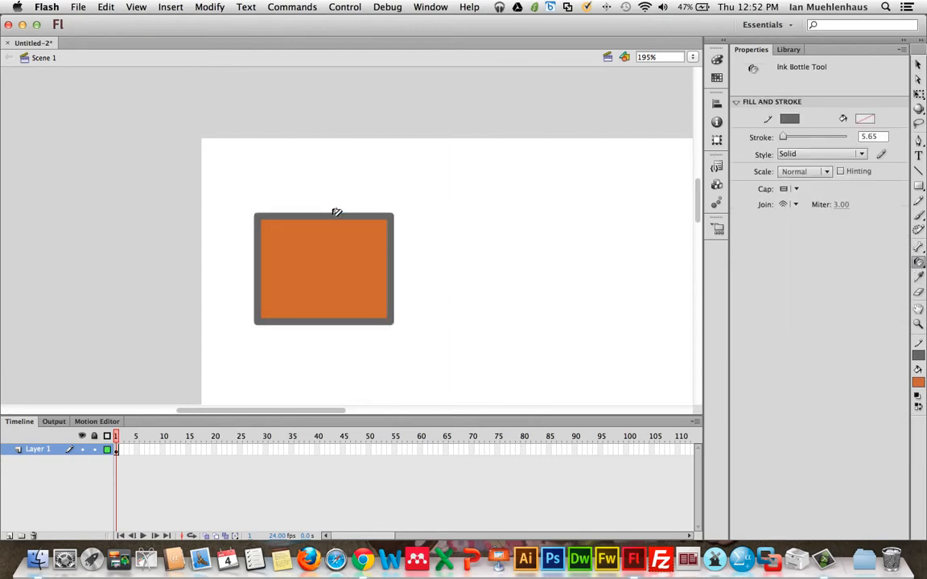
{"action": "key", "text": "v"}
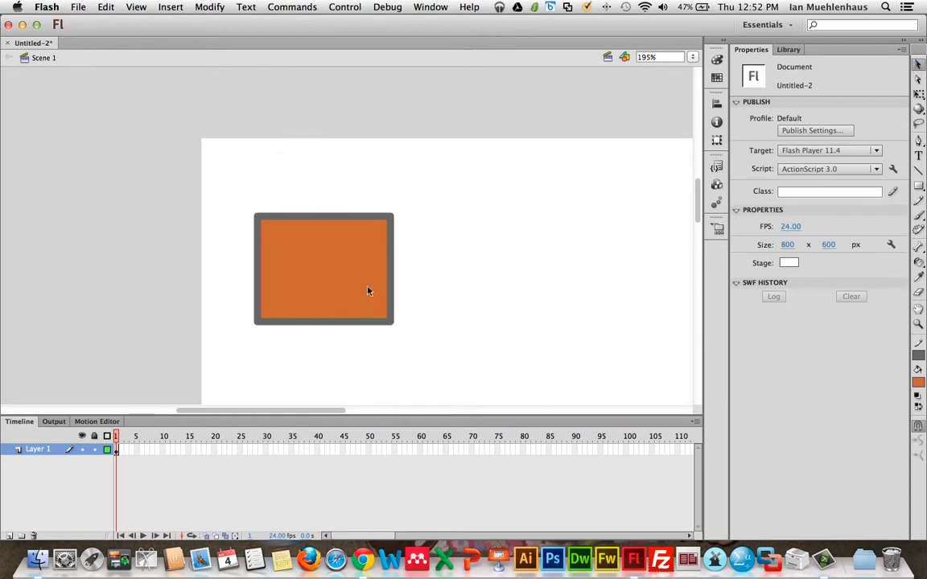
Select the rectangle's fill and stroke together and move both up and to the right.
{"action": "double_click", "coordinate": [334, 273]}
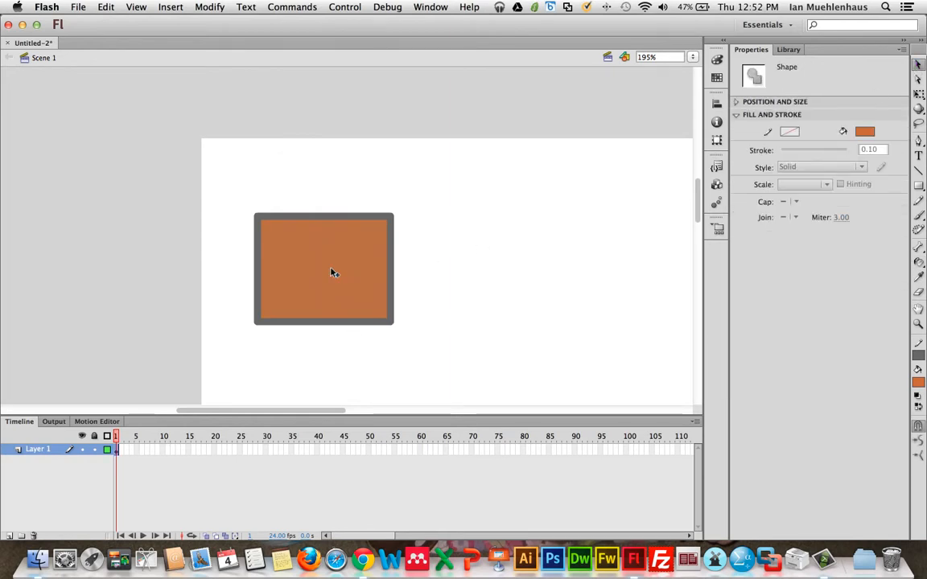
{"action": "left_click_drag", "start_coordinate": [334, 272], "coordinate": [458, 243]}
{"action": "left_click", "coordinate": [588, 287]}
Group the rectangle's orange fill with its grey stroke and deselect the group.
{"action": "double_click", "coordinate": [447, 229]}
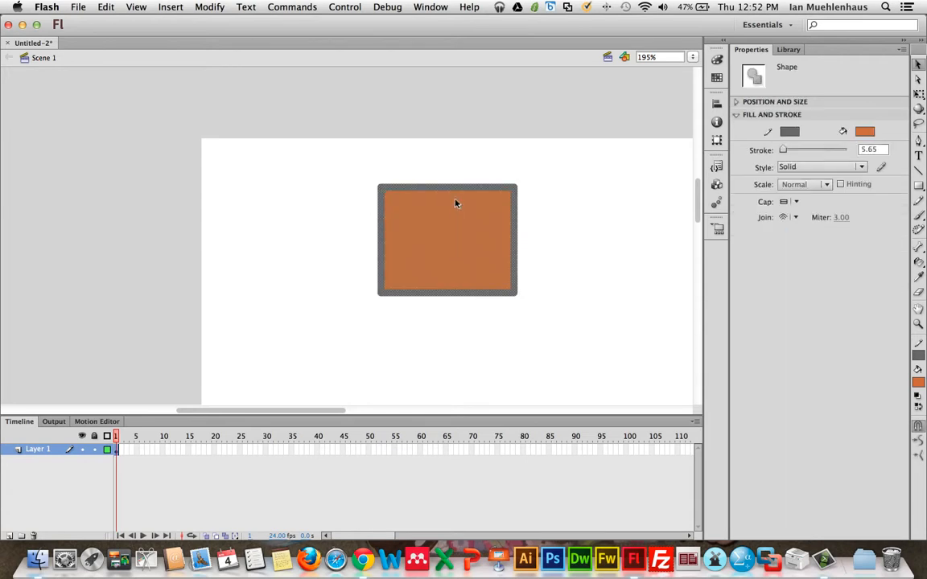
{"action": "left_click", "coordinate": [211, 6]}
{"action": "mouse_move", "coordinate": [294, 115]}
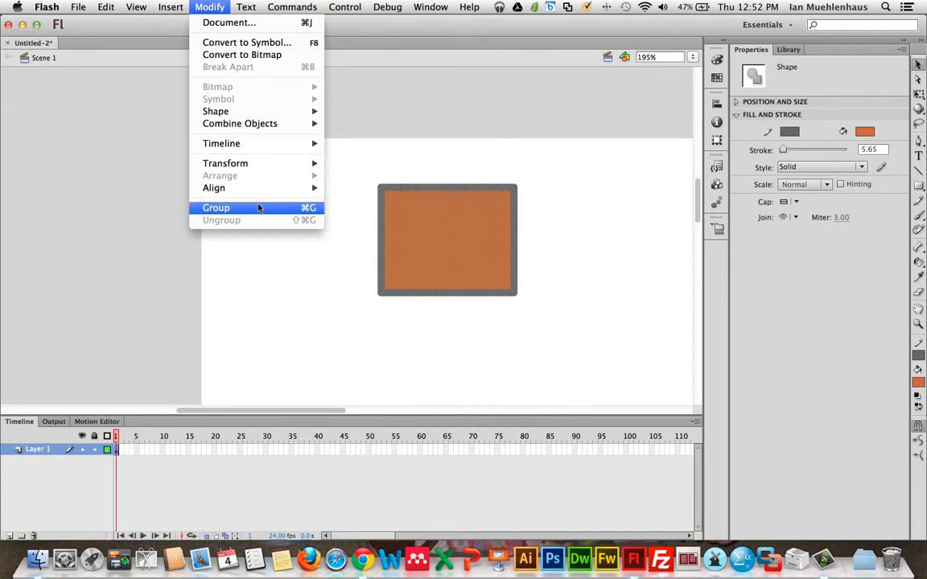
{"action": "left_click", "coordinate": [258, 208]}
{"action": "left_click", "coordinate": [547, 256]}
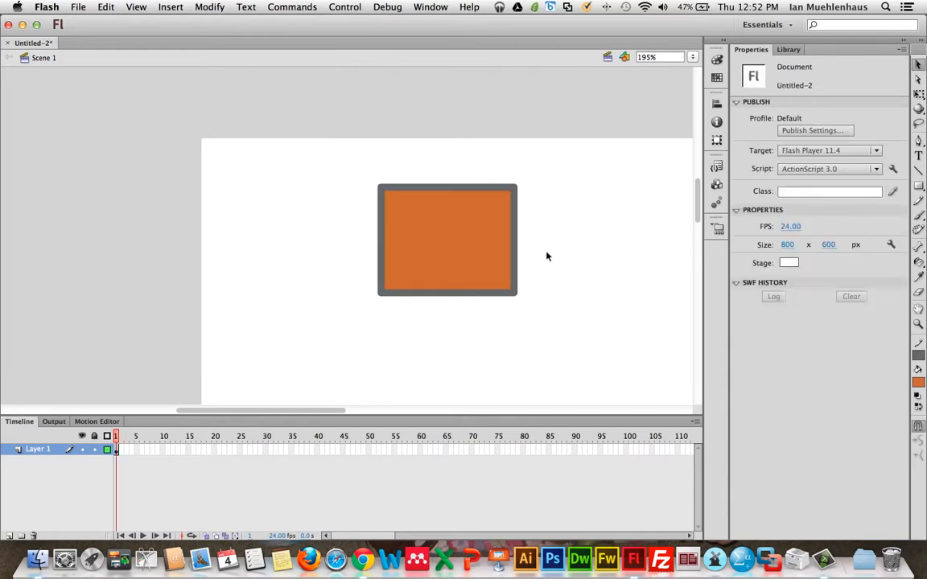
Move the grouped rectangle slightly down and to the right, and again up and to the left.
{"action": "left_click_drag", "start_coordinate": [475, 251], "coordinate": [494, 297]}
{"action": "left_click", "coordinate": [506, 244]}
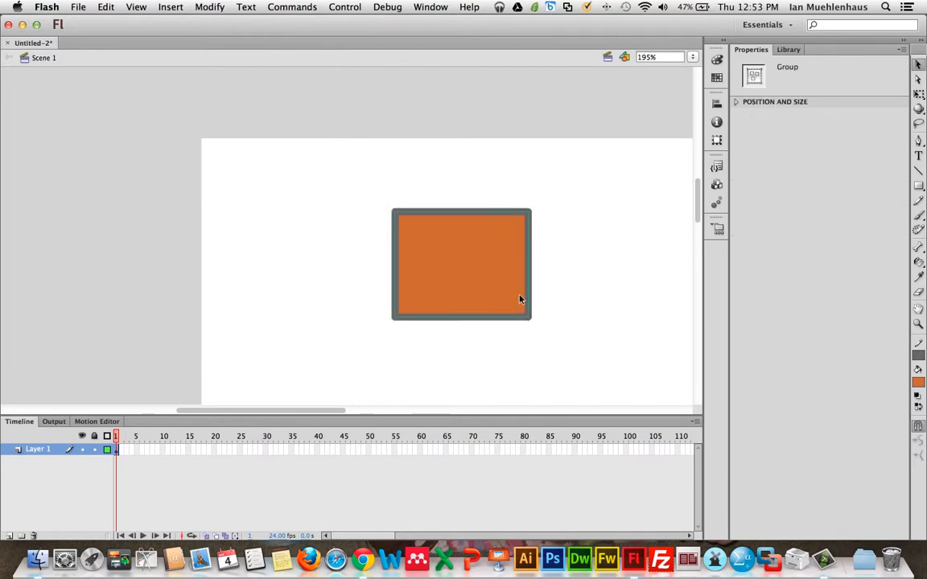
{"action": "left_click_drag", "start_coordinate": [474, 259], "coordinate": [379, 224]}
{"action": "left_click", "coordinate": [484, 241]}
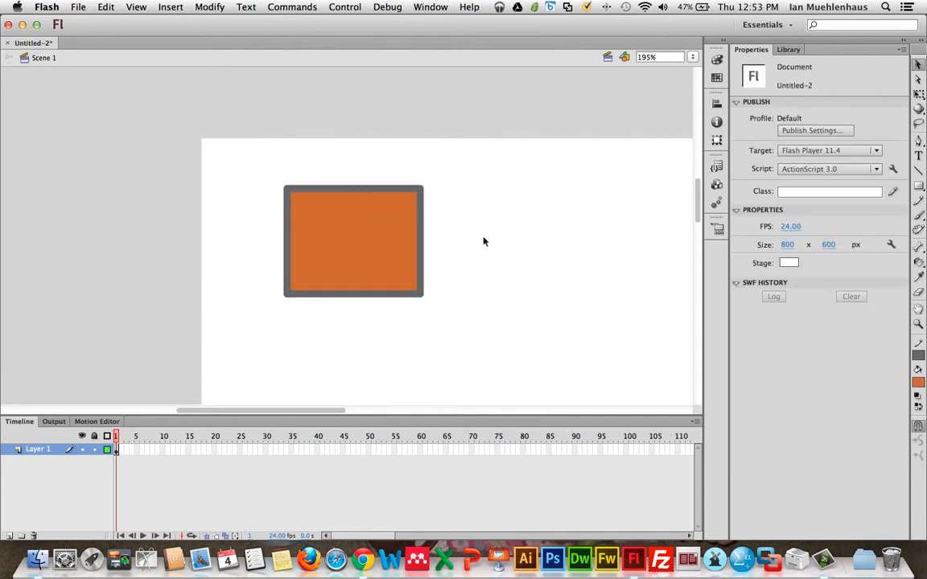
Edit inside the group to move only the orange fill up and left out of its outline, and return to the main scene.
{"action": "left_click", "coordinate": [385, 233]}
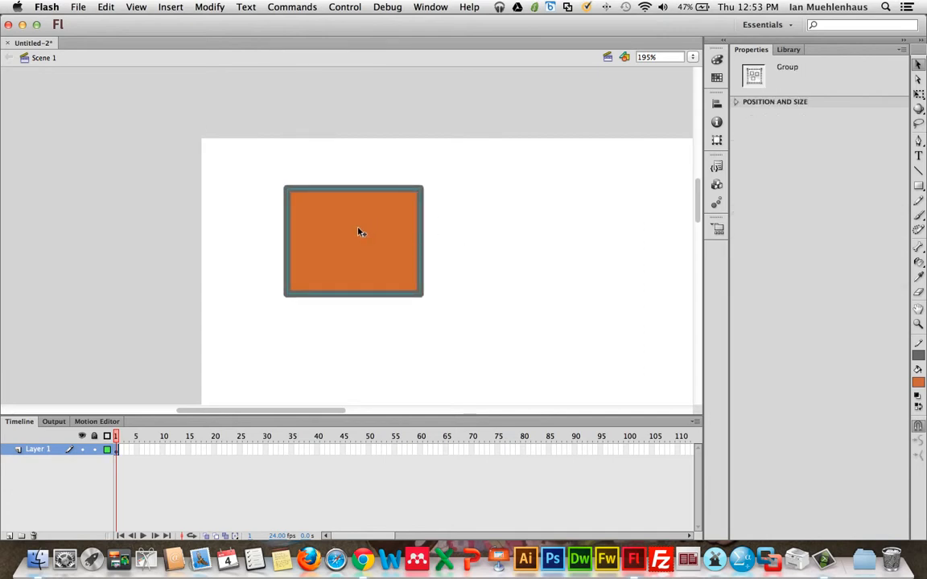
{"action": "double_click", "coordinate": [360, 232]}
{"action": "left_click", "coordinate": [463, 240]}
{"action": "left_click", "coordinate": [369, 257]}
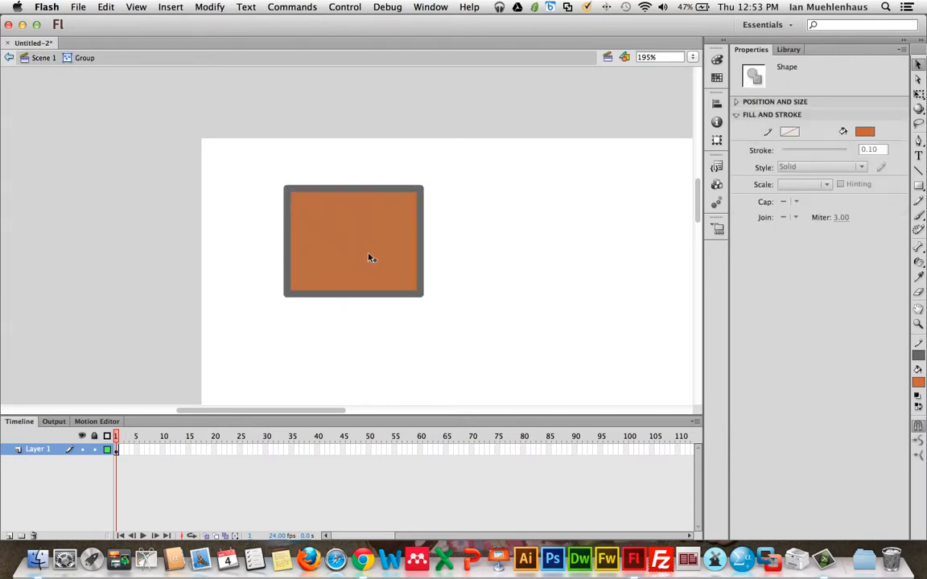
{"action": "left_click_drag", "start_coordinate": [368, 255], "coordinate": [400, 237]}
{"action": "left_click", "coordinate": [537, 233]}
{"action": "double_click", "coordinate": [475, 228]}
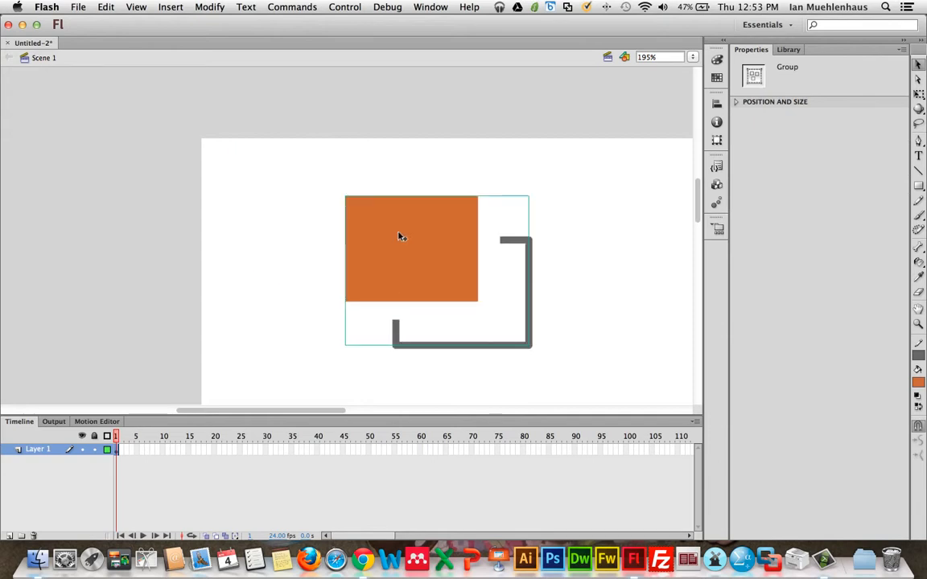